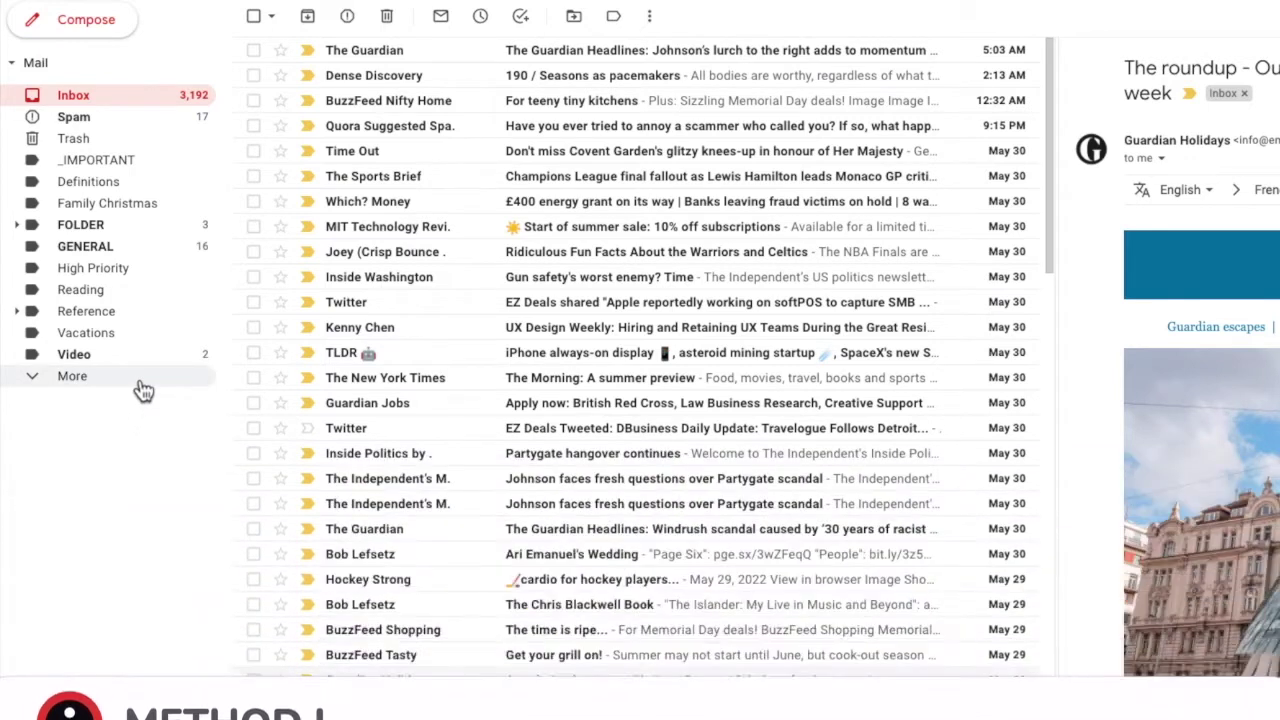
Step: Expand the sidebar's More labels list and open All Mail
left_click(143, 390)
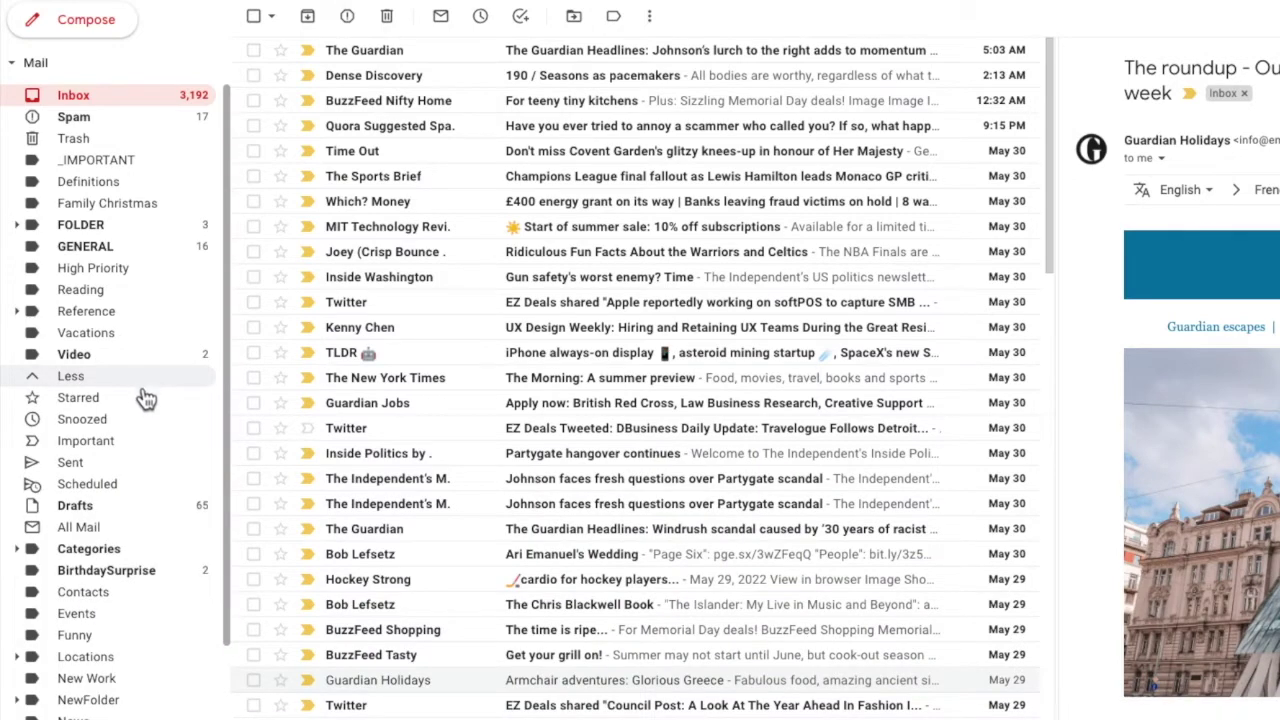
left_click(155, 534)
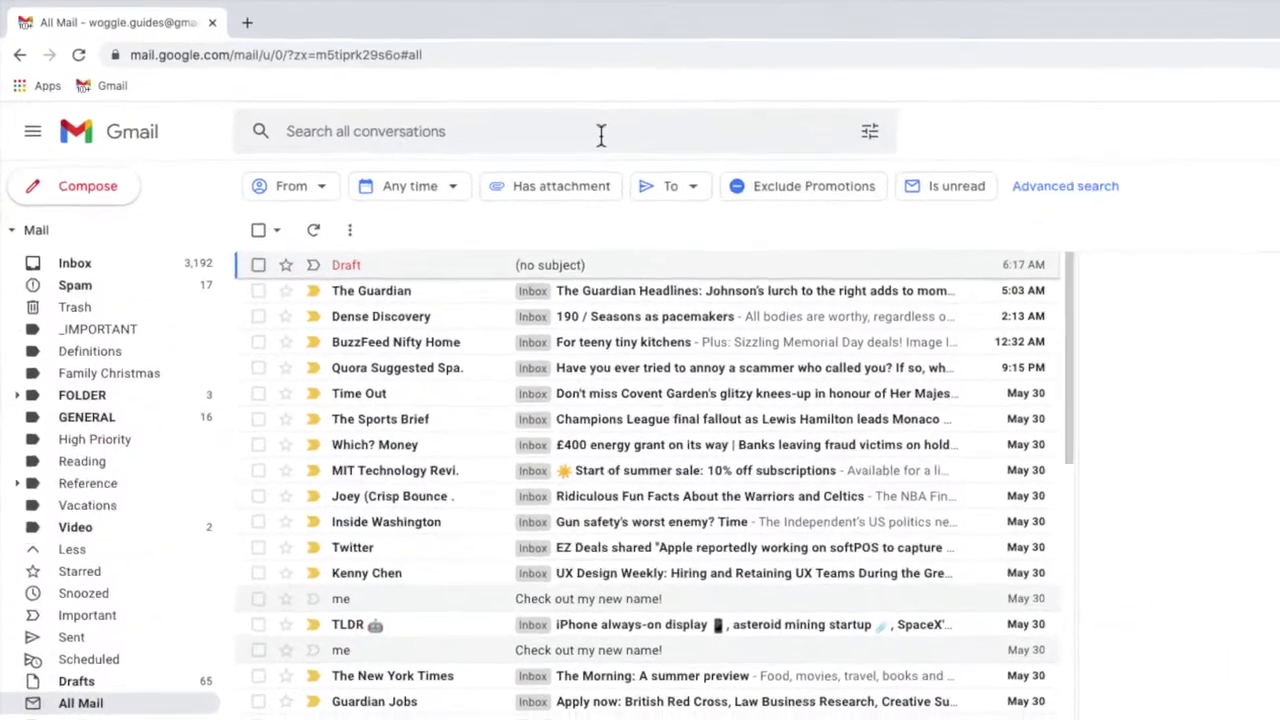
Step: Search the mailbox for 'IN:anywhere' to list messages from every folder, including Spam
left_click(601, 134)
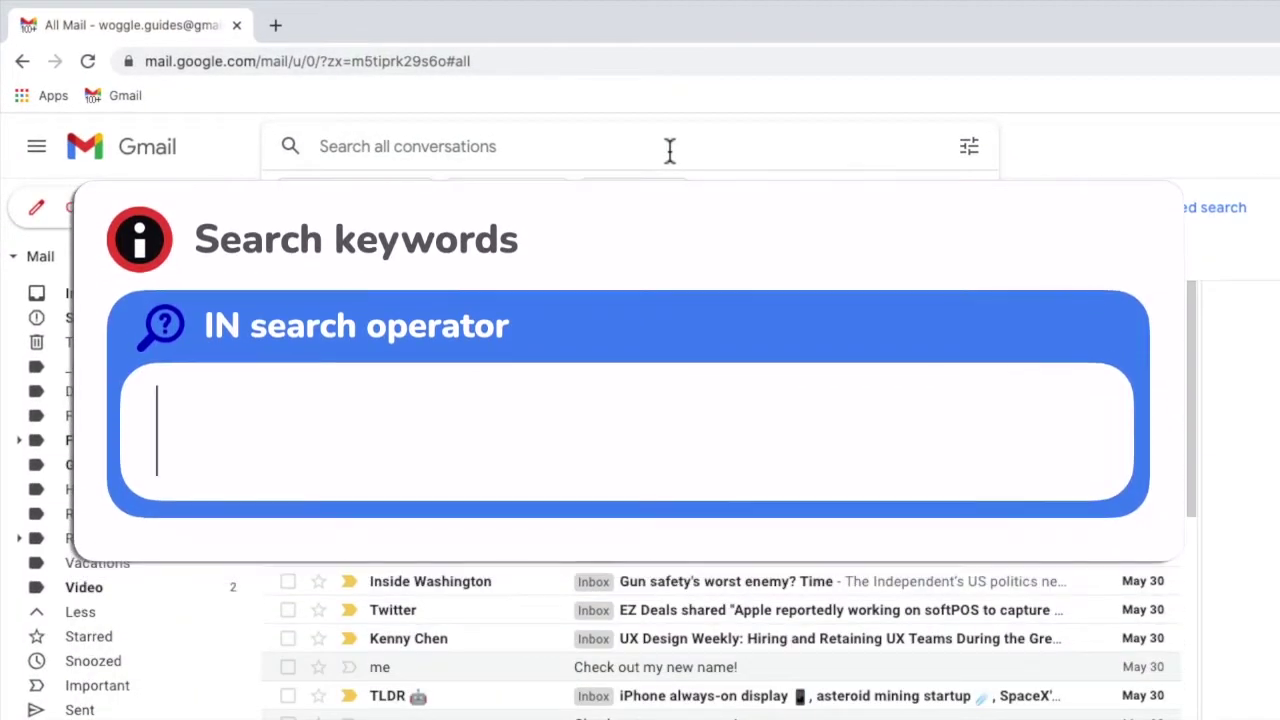
type("IN")
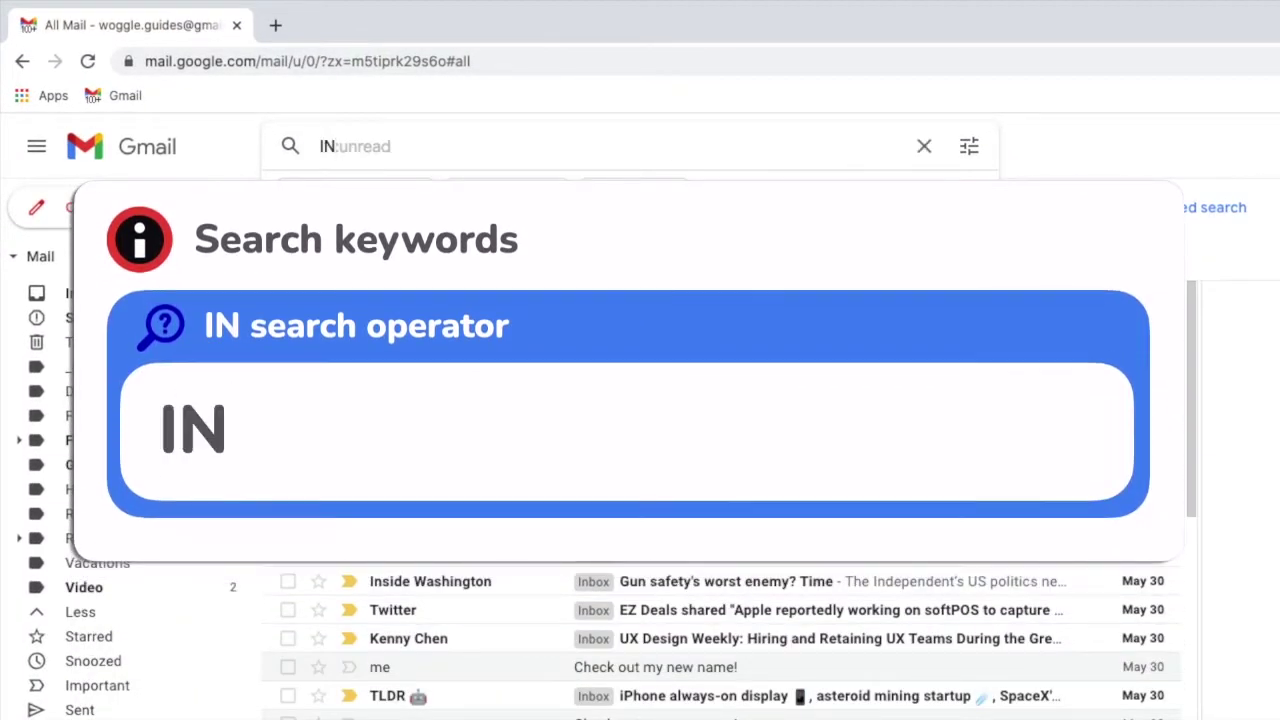
type(":")
type("anyw")
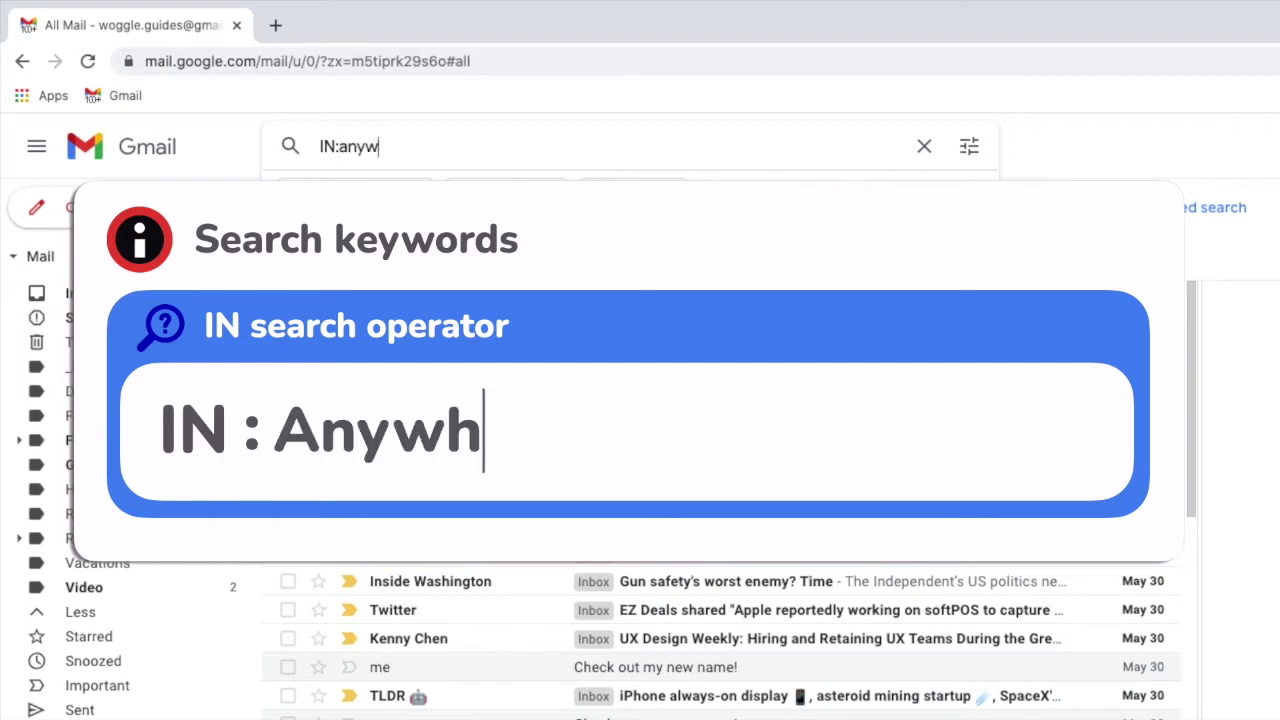
type("here")
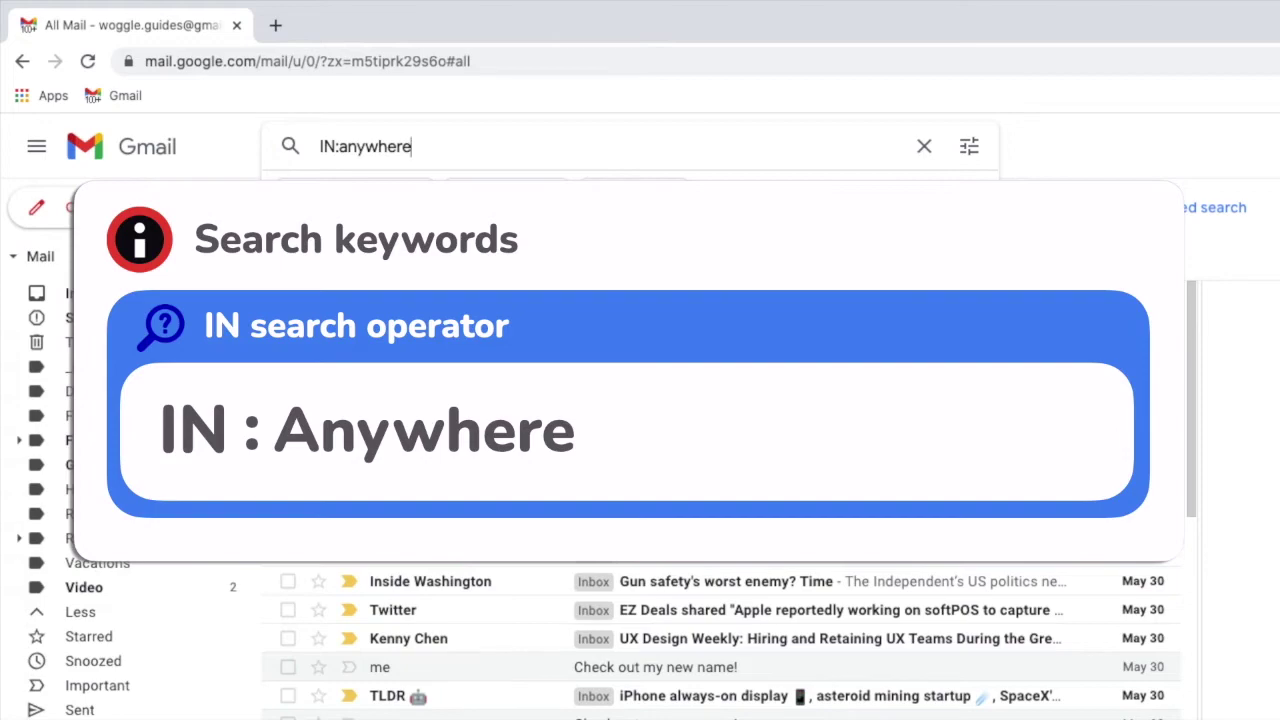
key("Return")
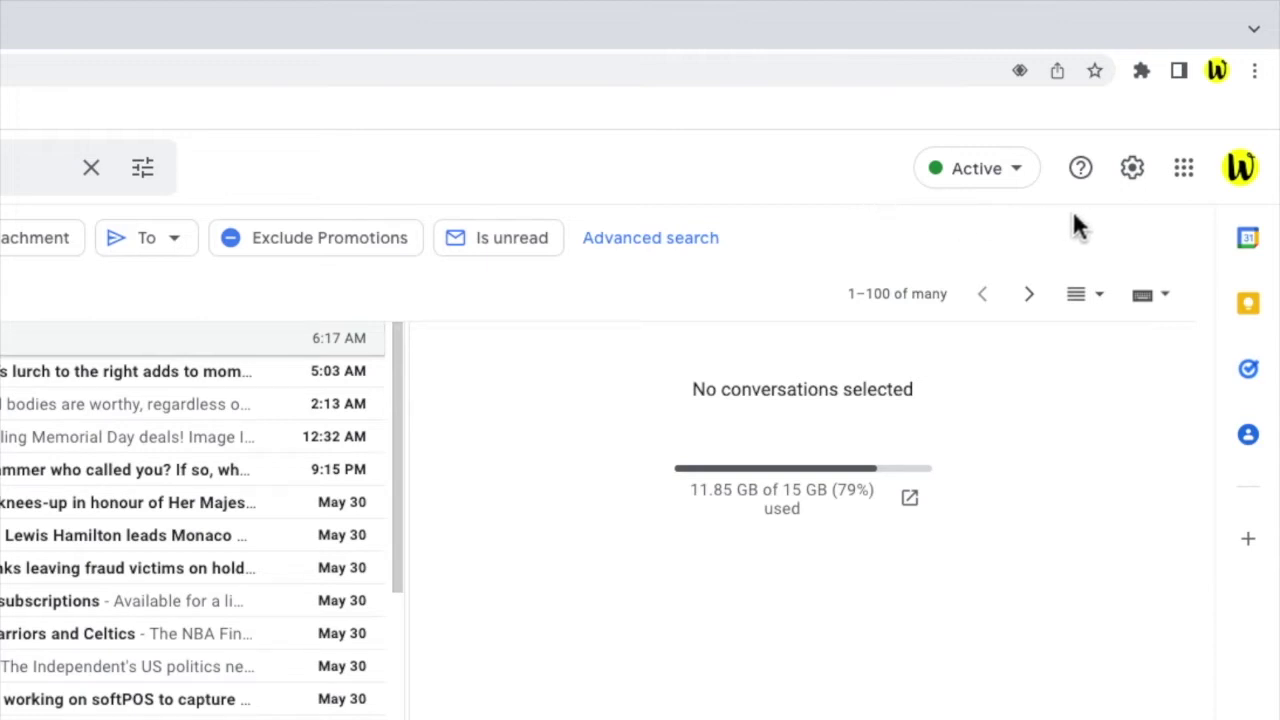
Step: Bring up the Quick settings panel from the gear icon
left_click(1141, 195)
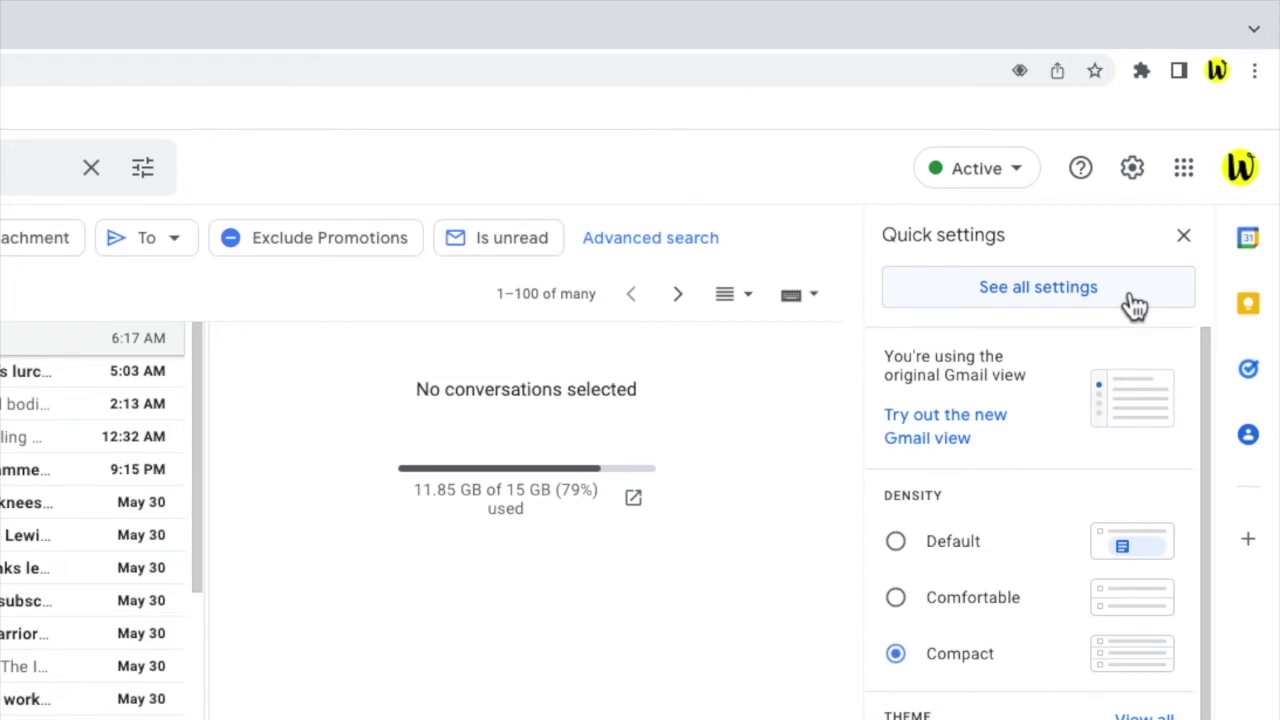
Step: Go to See all settings and switch to the Labels tab
left_click(1130, 298)
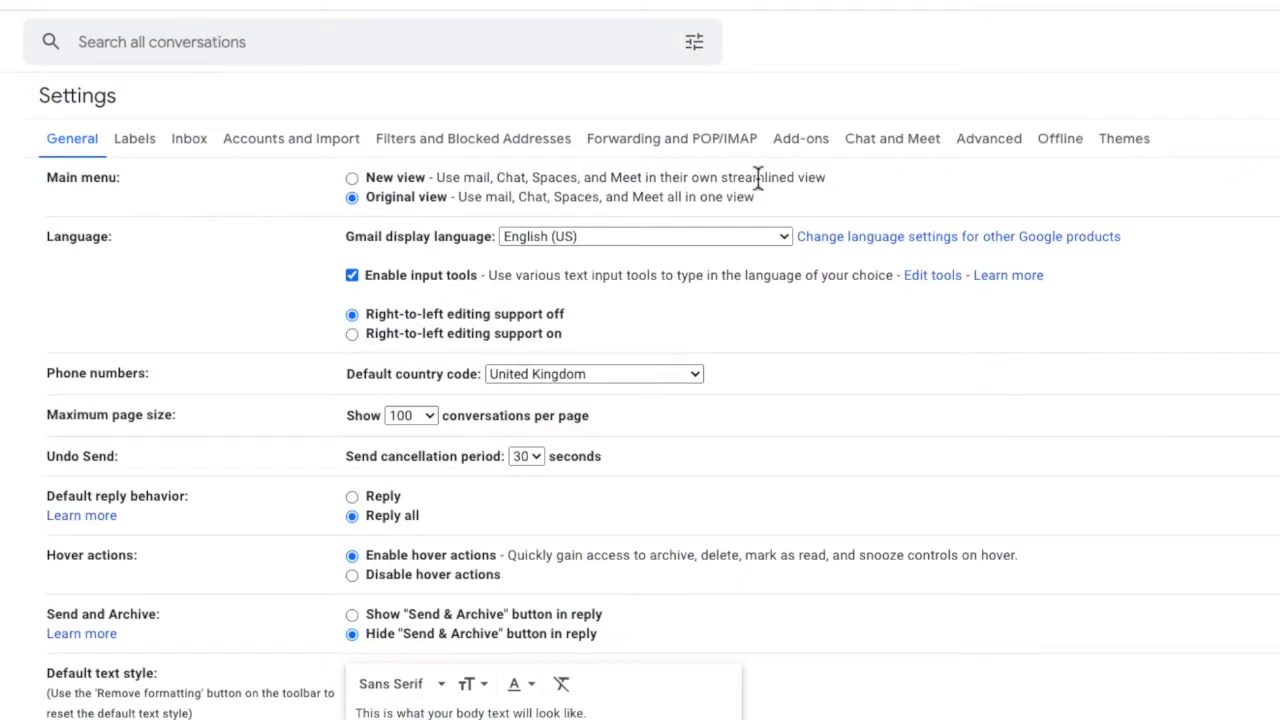
left_click(139, 163)
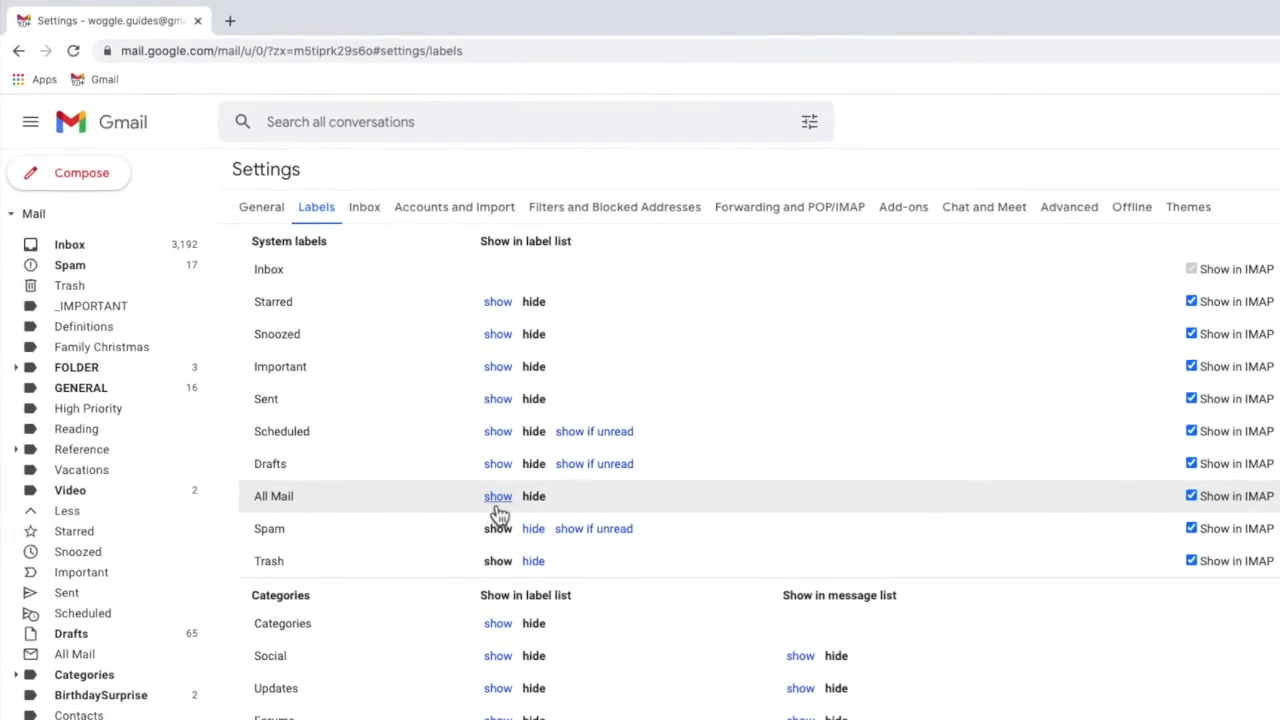
Step: Set All Mail to show in the label list, then open it from the sidebar
left_click(495, 497)
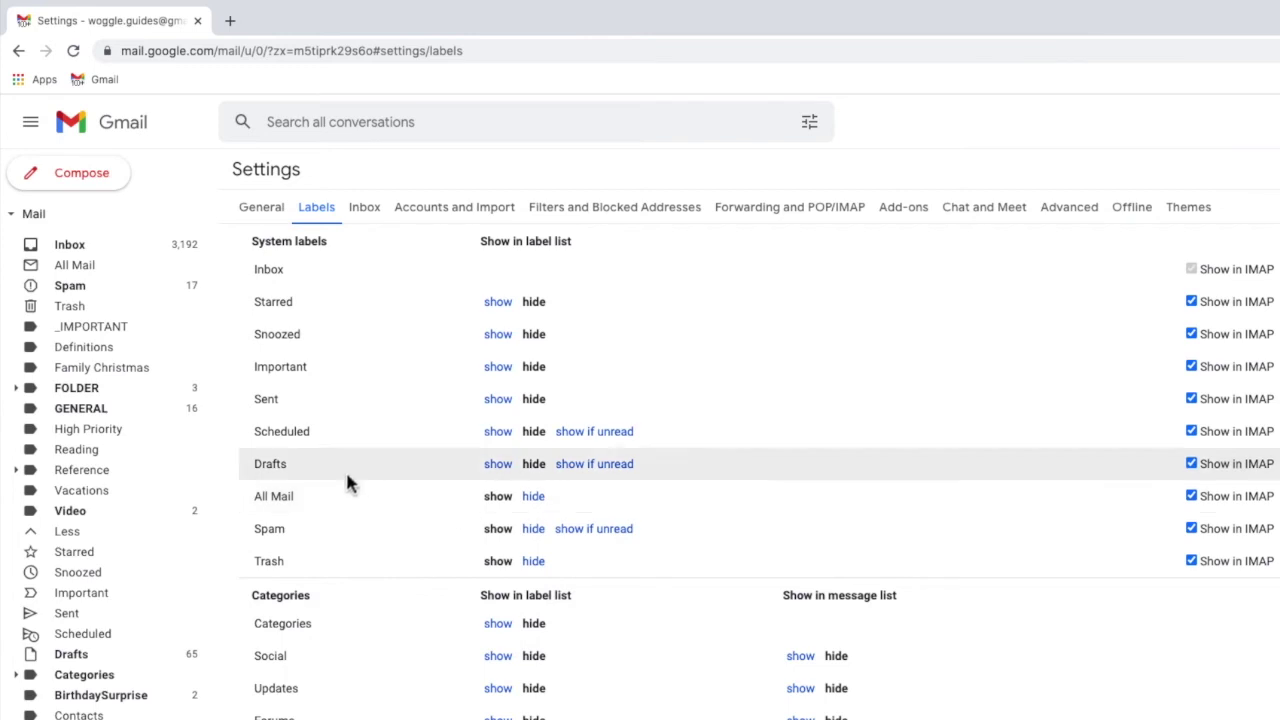
mouse_move(75, 265)
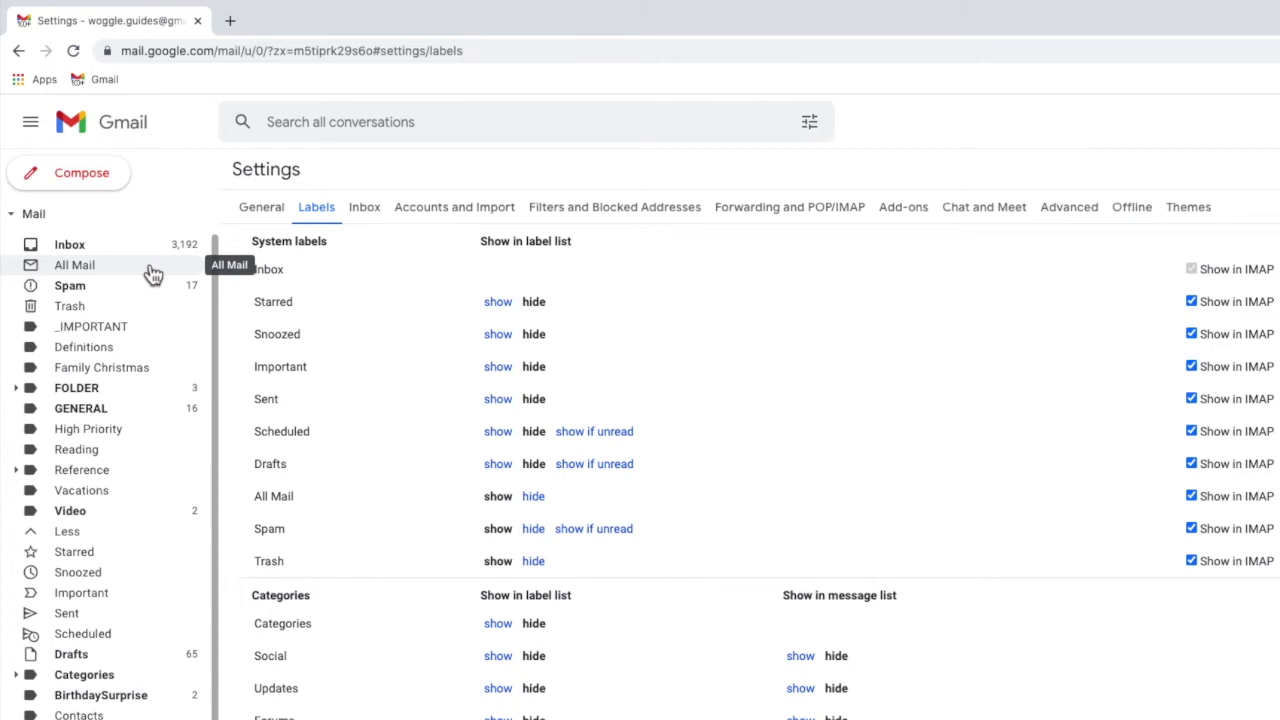
left_click(148, 268)
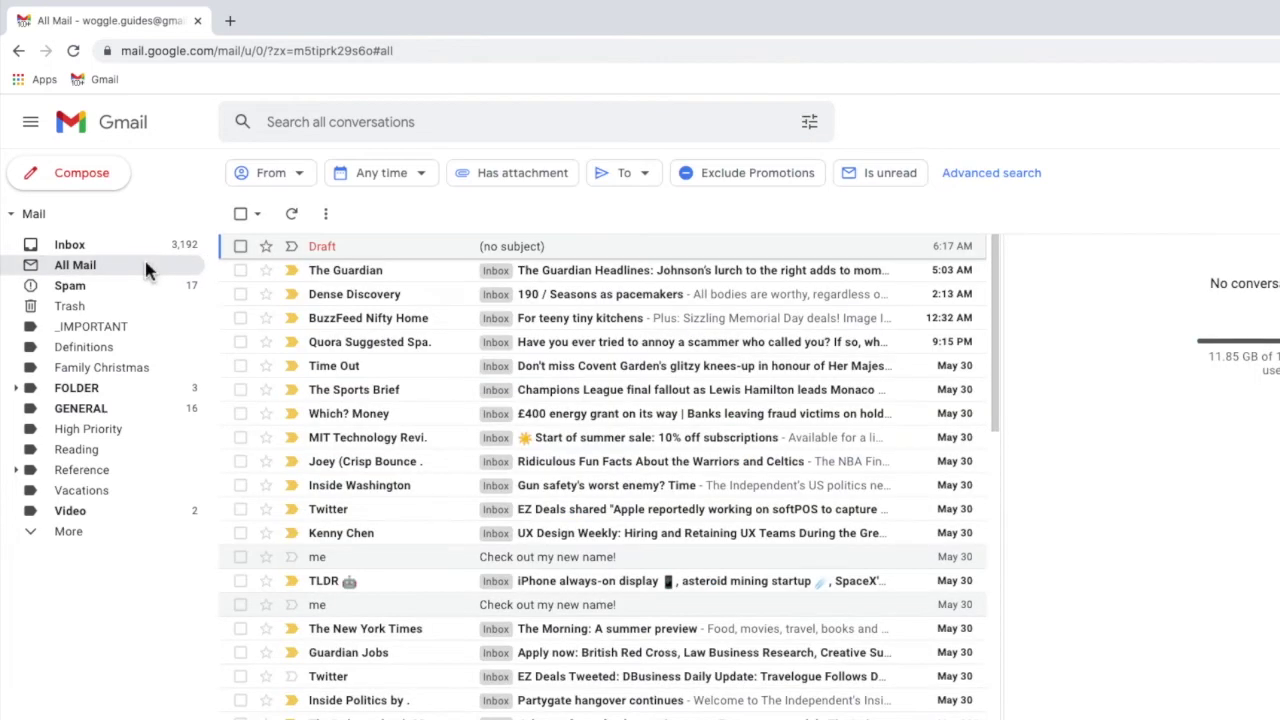